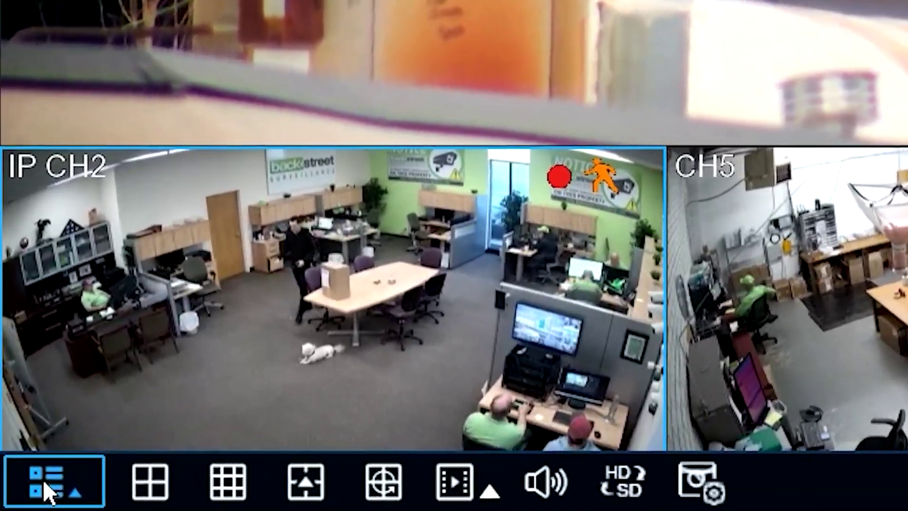
Open Setup from the main menu to show the System Multi-User account list.
{"action": "left_click", "coordinate": [26, 496]}
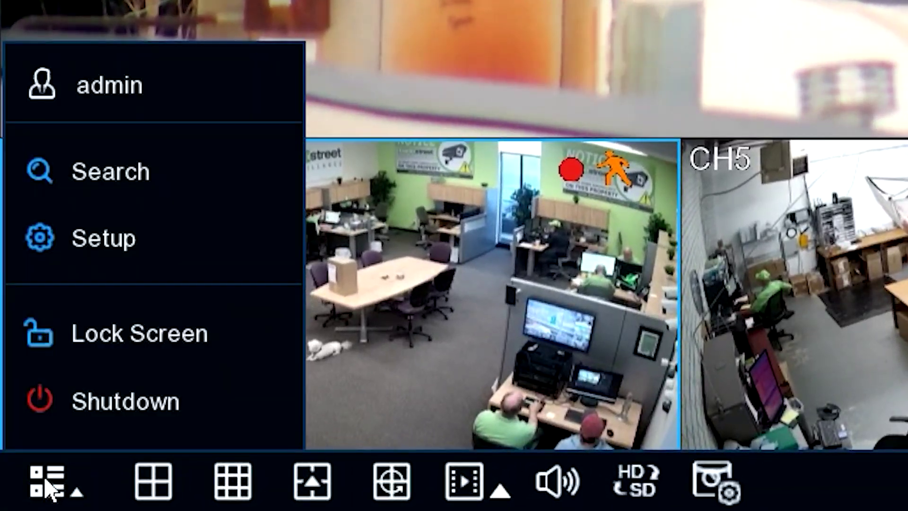
{"action": "left_click", "coordinate": [109, 238]}
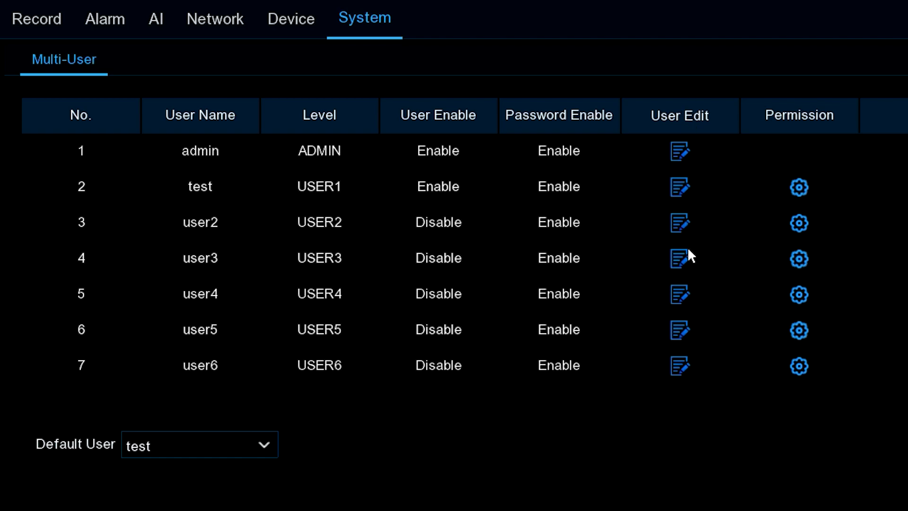
Open user2's edit dialog and set User Enable to Enable.
{"action": "left_click", "coordinate": [681, 226]}
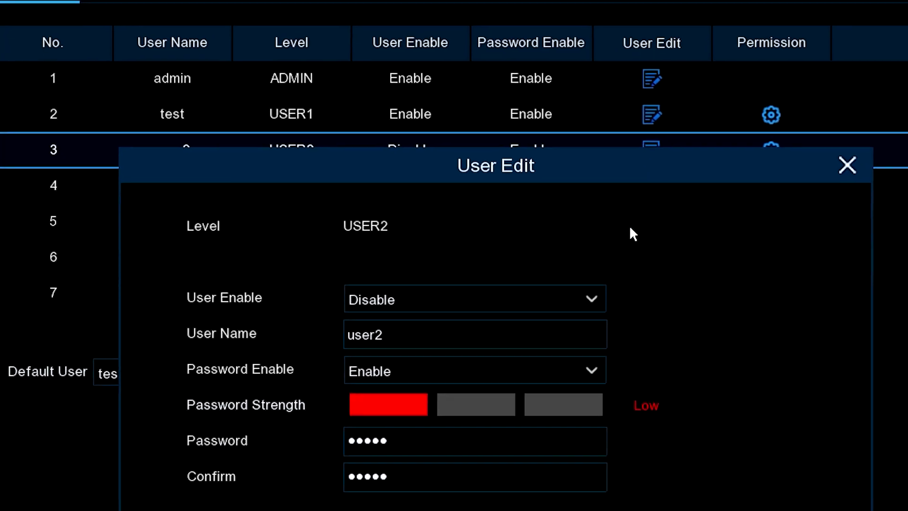
{"action": "left_click", "coordinate": [552, 195]}
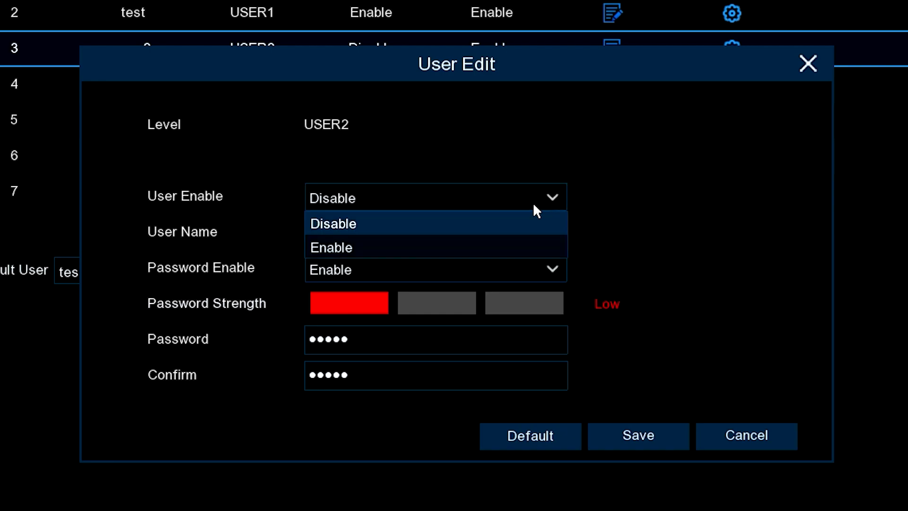
{"action": "left_click", "coordinate": [498, 242]}
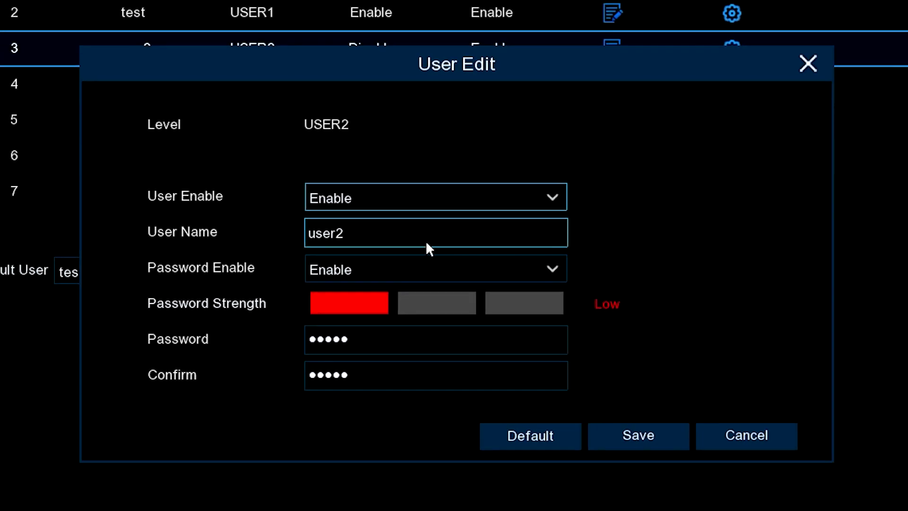
Replace user2's old password with a new six-character password using the on-screen keyboard.
{"action": "left_click", "coordinate": [386, 342]}
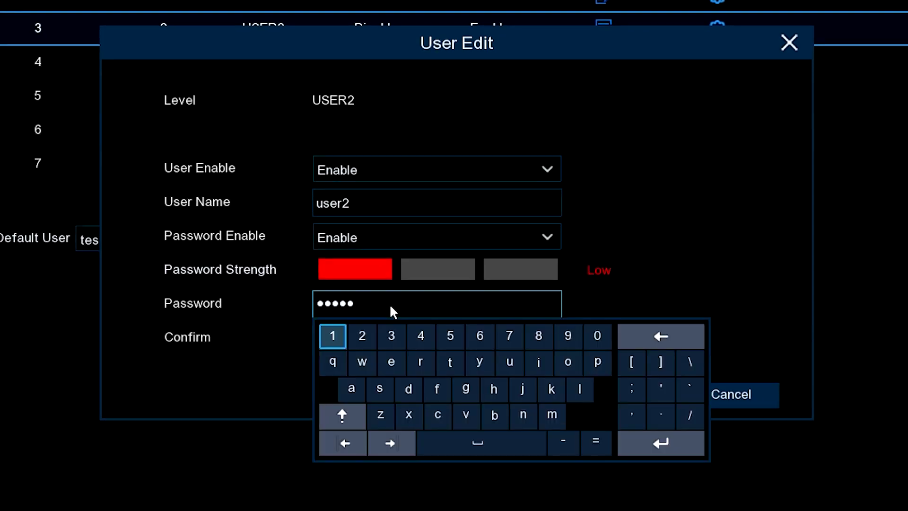
{"action": "left_click", "coordinate": [659, 333]}
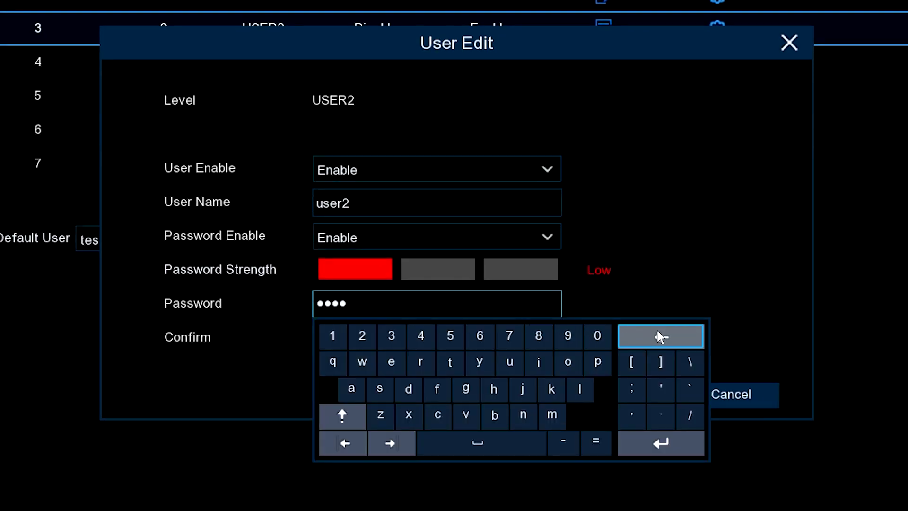
{"action": "left_click", "coordinate": [657, 331]}
{"action": "left_click", "coordinate": [655, 331]}
{"action": "left_click", "coordinate": [652, 330]}
{"action": "left_click", "coordinate": [652, 330]}
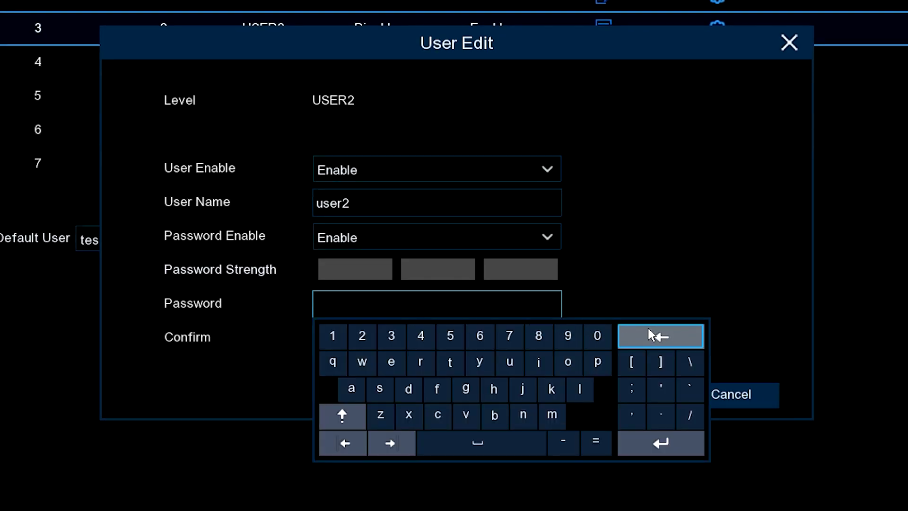
{"action": "left_click", "coordinate": [356, 389]}
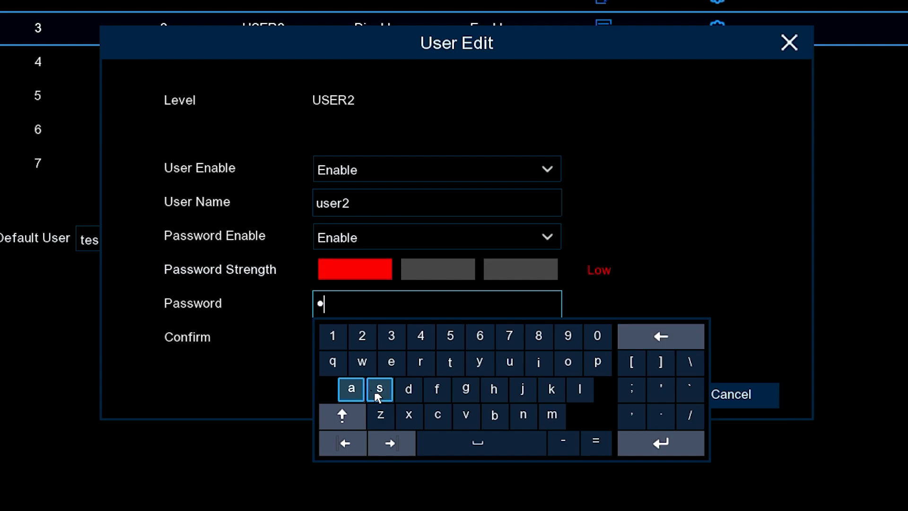
{"action": "left_click", "coordinate": [410, 391]}
{"action": "left_click", "coordinate": [553, 416]}
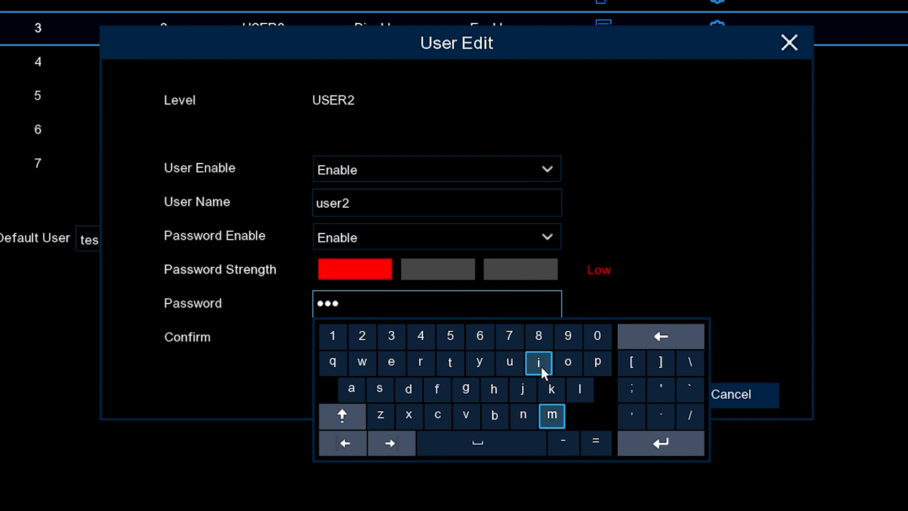
{"action": "left_click", "coordinate": [540, 365]}
{"action": "left_click", "coordinate": [525, 418]}
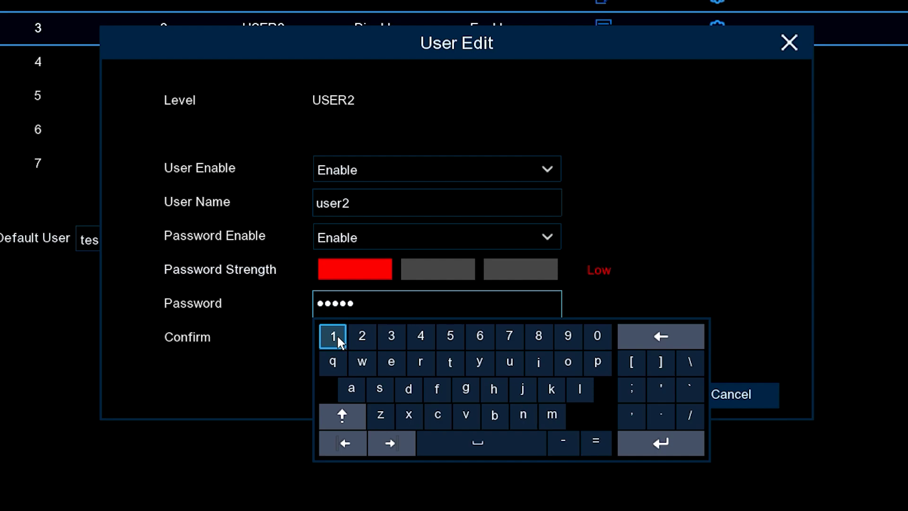
{"action": "left_click", "coordinate": [334, 337]}
{"action": "left_click", "coordinate": [676, 443]}
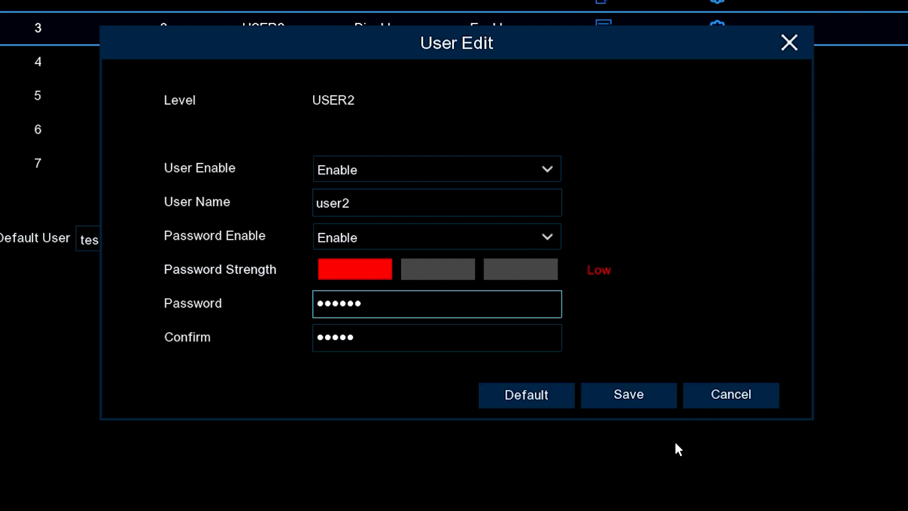
Re-enter the same six-character password in the Confirm field.
{"action": "left_click", "coordinate": [381, 339]}
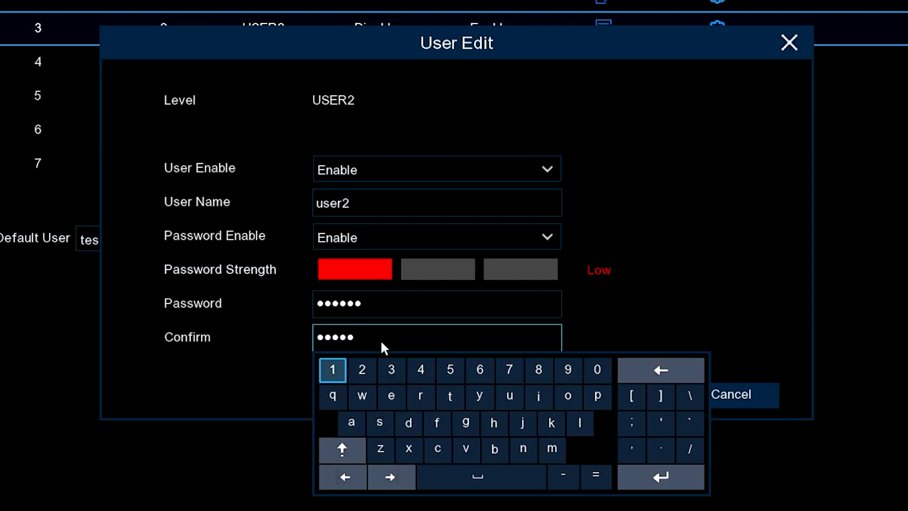
{"action": "left_click", "coordinate": [672, 366]}
{"action": "left_click", "coordinate": [671, 360]}
{"action": "left_click", "coordinate": [667, 360]}
{"action": "left_click", "coordinate": [662, 360]}
{"action": "left_click", "coordinate": [662, 360]}
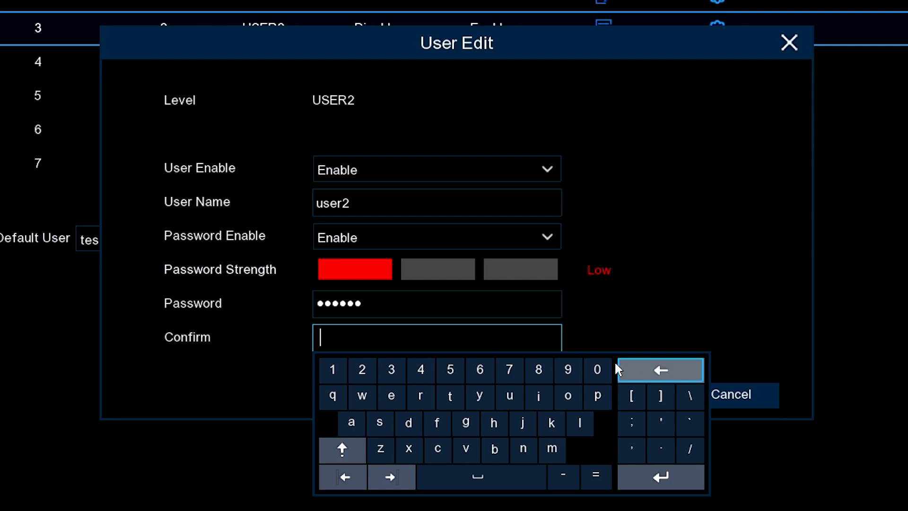
{"action": "left_click", "coordinate": [353, 424]}
{"action": "left_click", "coordinate": [407, 425]}
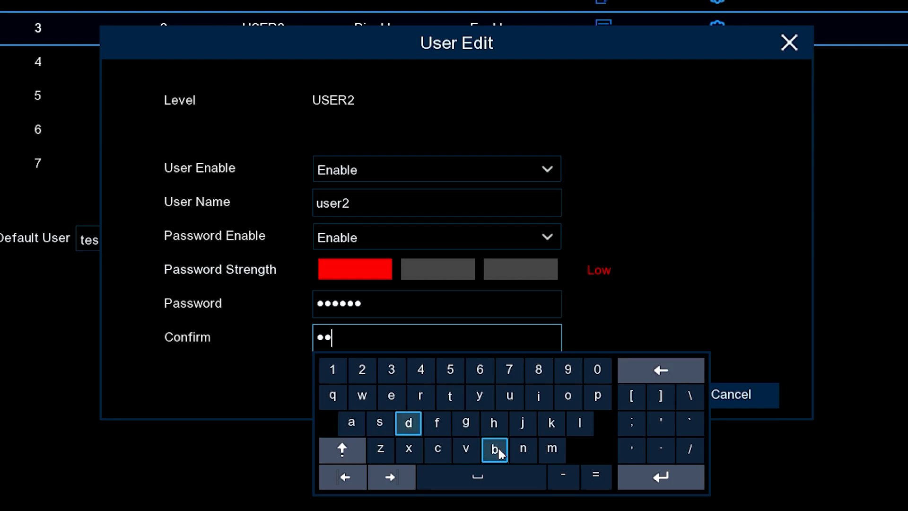
{"action": "left_click", "coordinate": [553, 448]}
{"action": "left_click", "coordinate": [543, 397]}
{"action": "left_click", "coordinate": [525, 447]}
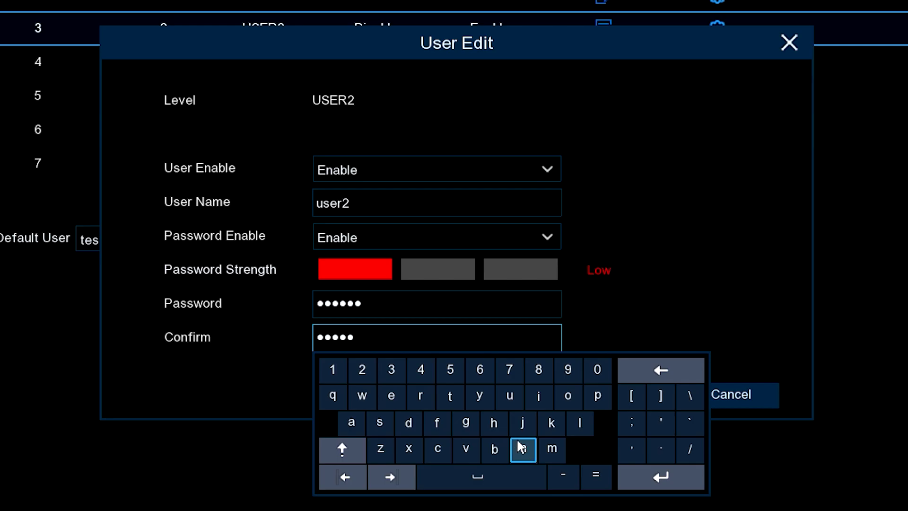
{"action": "left_click", "coordinate": [333, 372]}
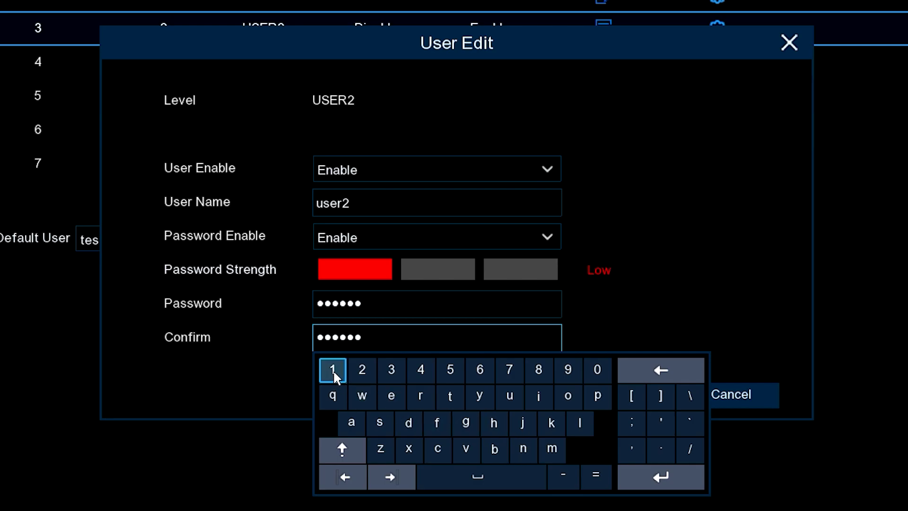
{"action": "left_click", "coordinate": [669, 477]}
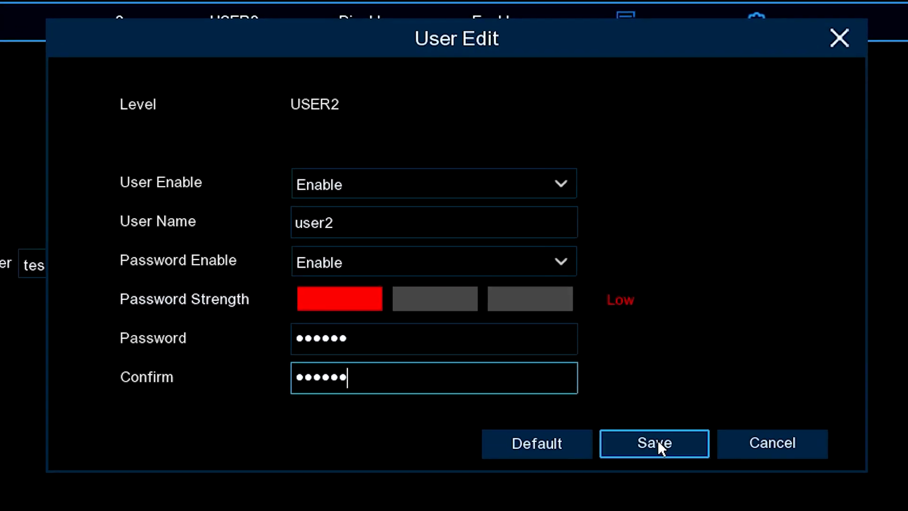
Save user2's account changes, authenticating with the admin password.
{"action": "left_click", "coordinate": [659, 448]}
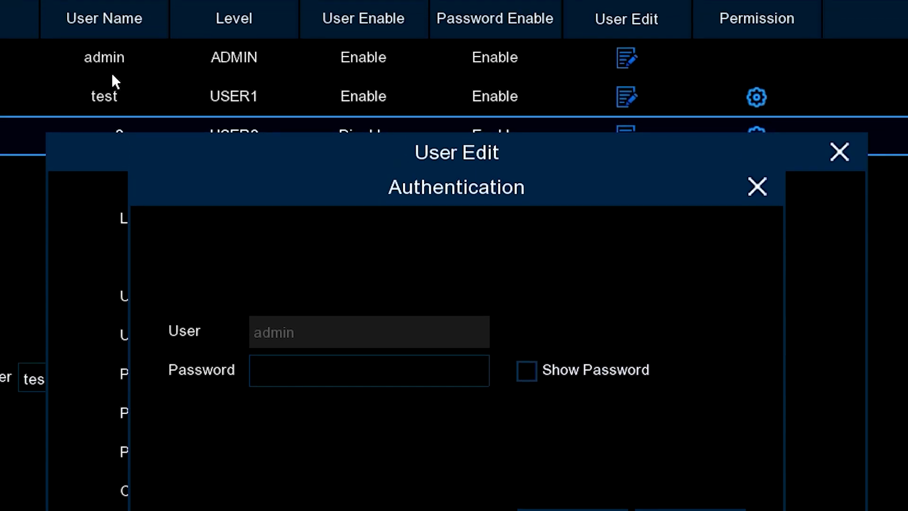
{"action": "left_click", "coordinate": [284, 373]}
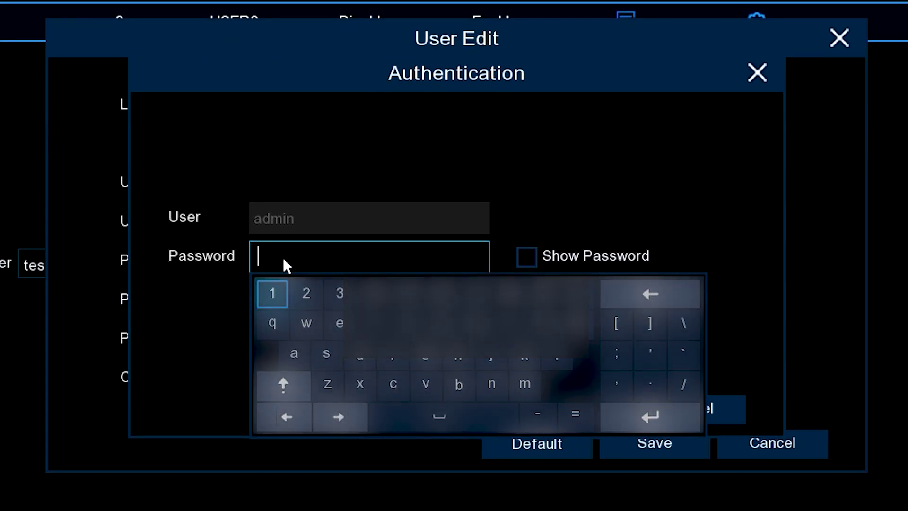
{"action": "type", "text": "••••"}
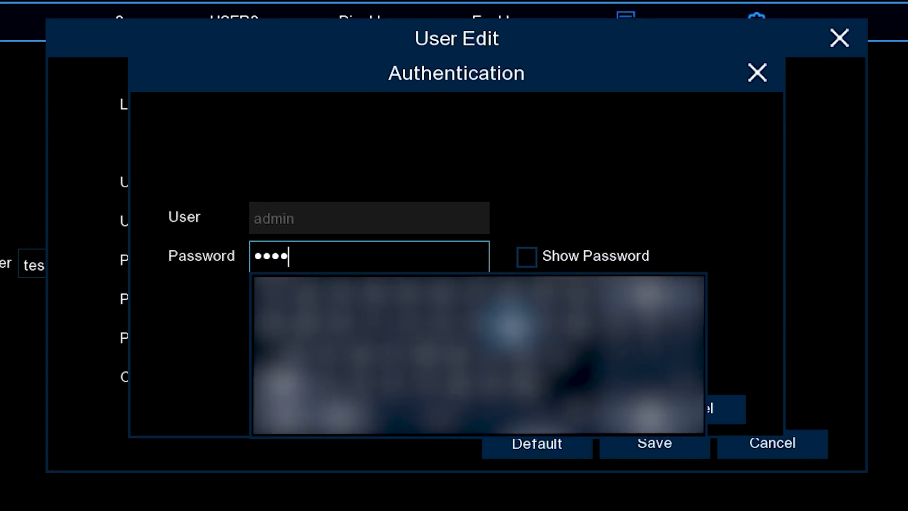
{"action": "type", "text": "••••••••"}
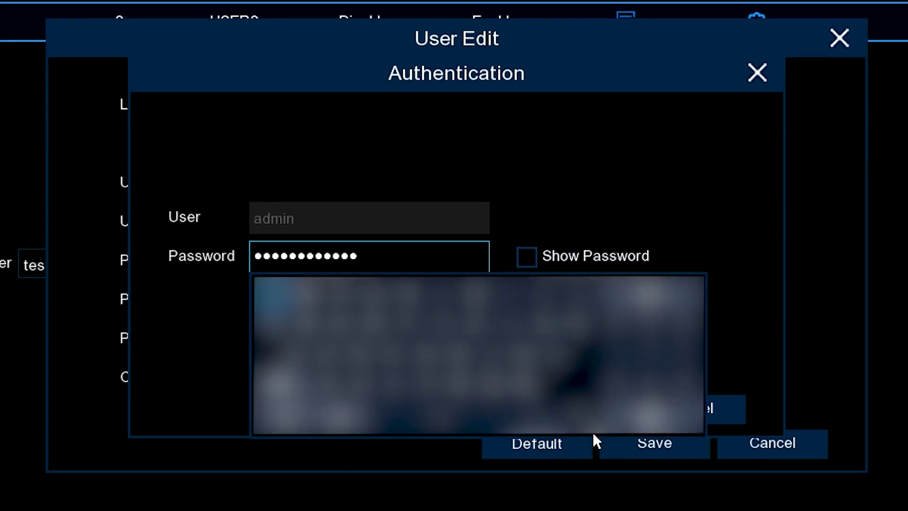
{"action": "left_click", "coordinate": [592, 432]}
{"action": "left_click", "coordinate": [592, 409]}
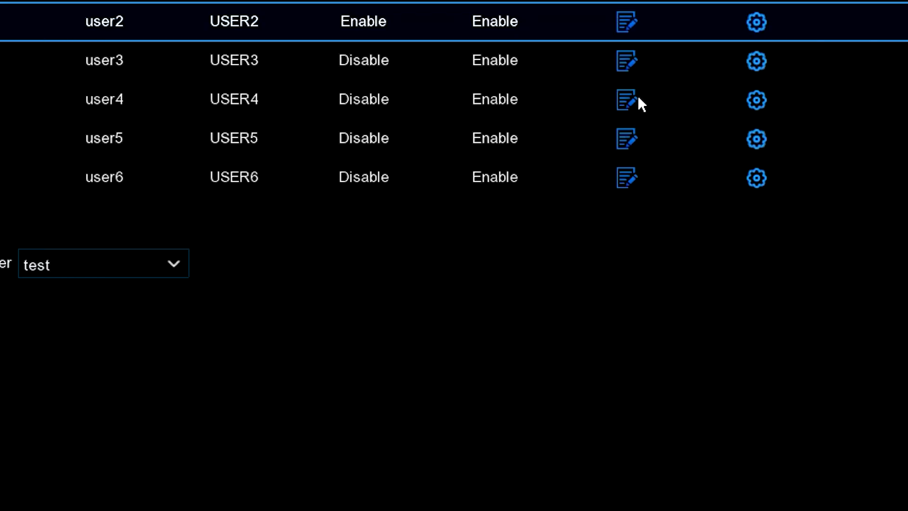
Close user2's edit dialog unchanged and bring up user2's User Permission dialog.
{"action": "left_click", "coordinate": [622, 21]}
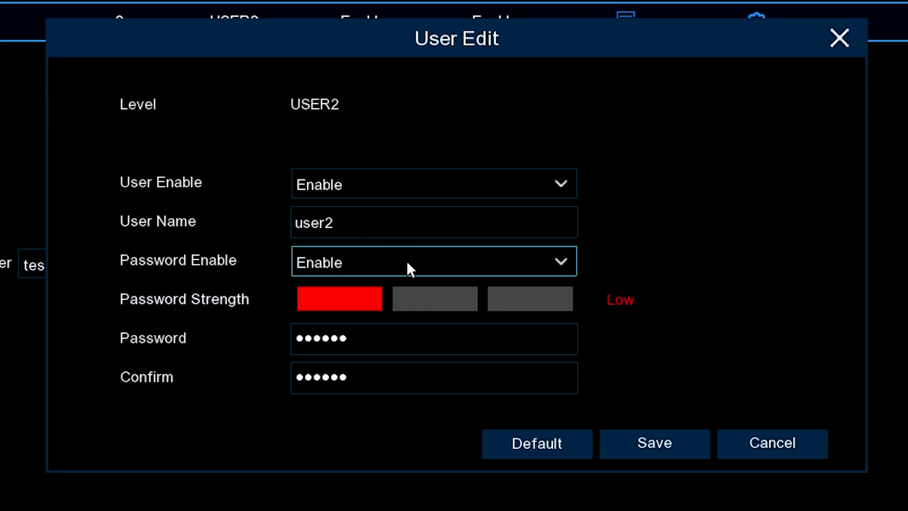
{"action": "left_click", "coordinate": [839, 37]}
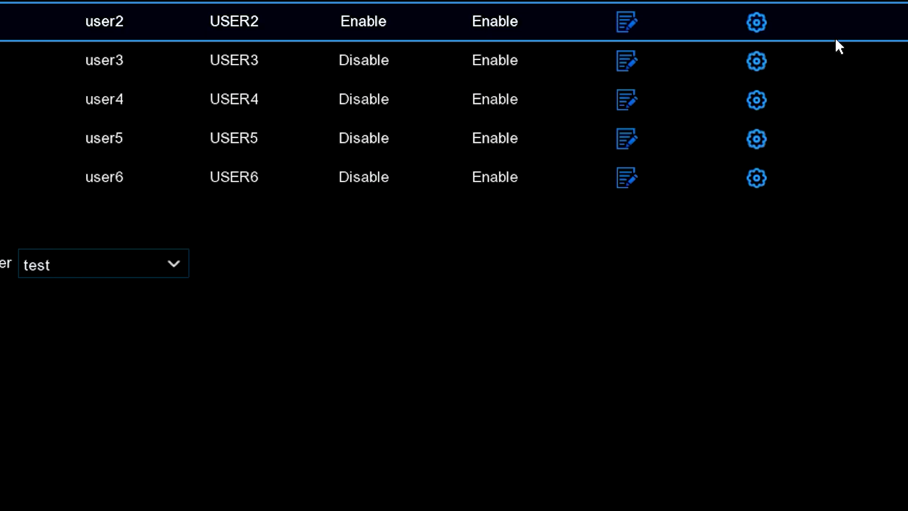
{"action": "scroll", "coordinate": [722, 86], "scroll_direction": "up", "scroll_amount": 3}
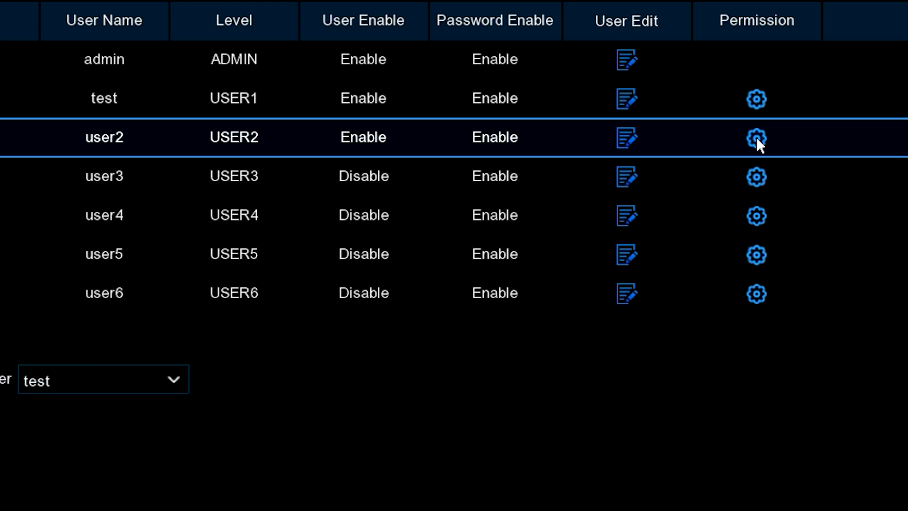
{"action": "left_click", "coordinate": [757, 137]}
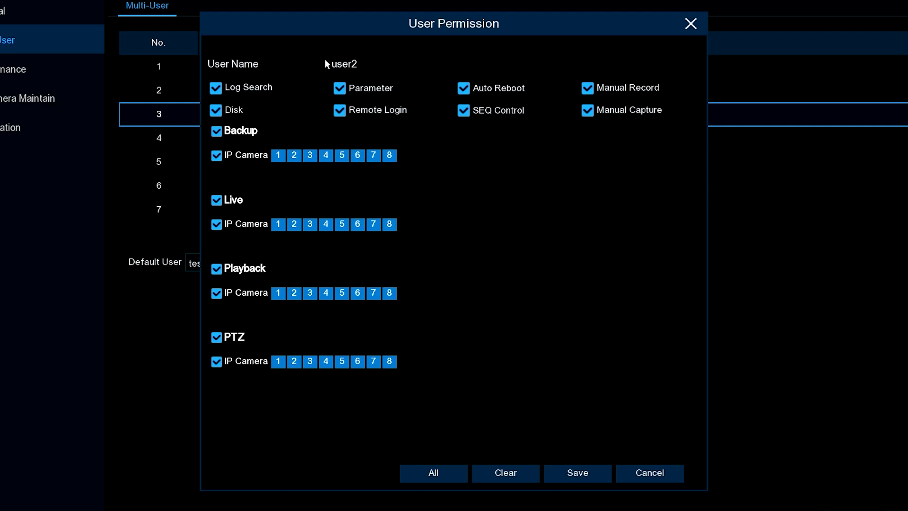
Clear all of user2's permissions, then grant Backup with every camera deselected.
{"action": "left_click", "coordinate": [509, 472]}
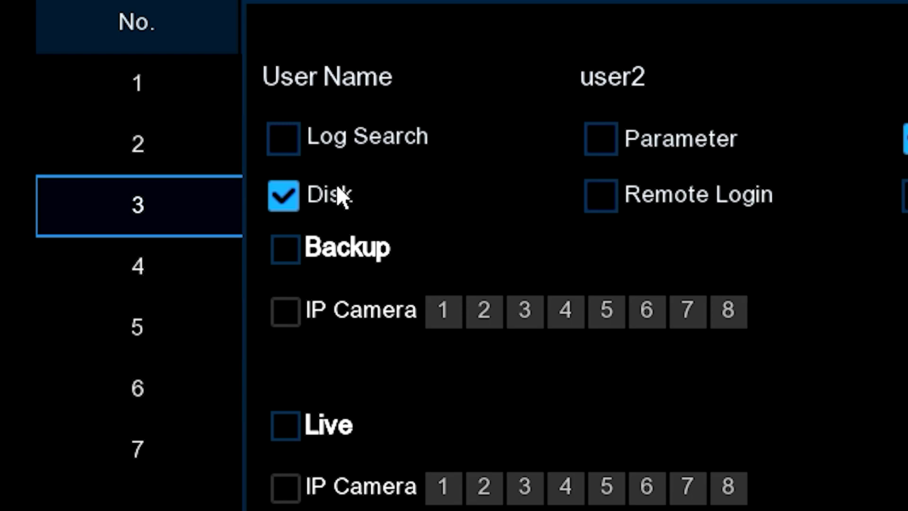
{"action": "left_click", "coordinate": [290, 255]}
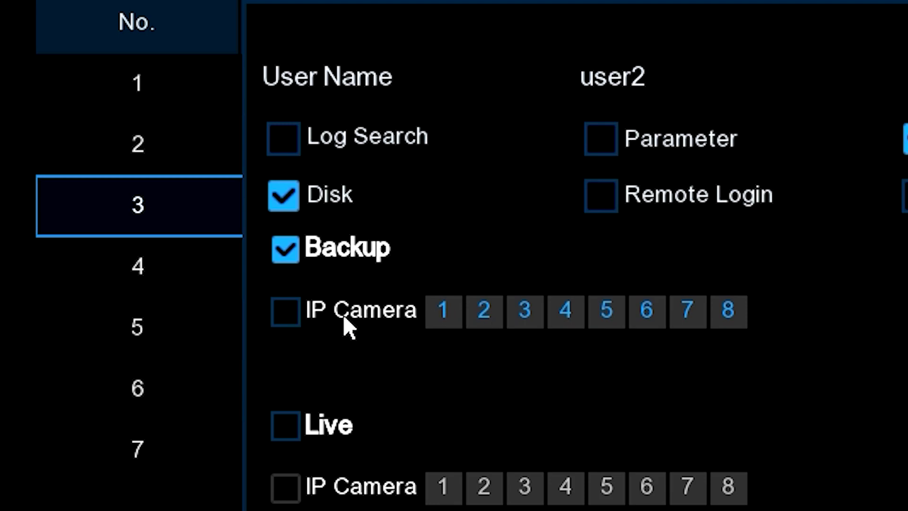
{"action": "left_click", "coordinate": [297, 316]}
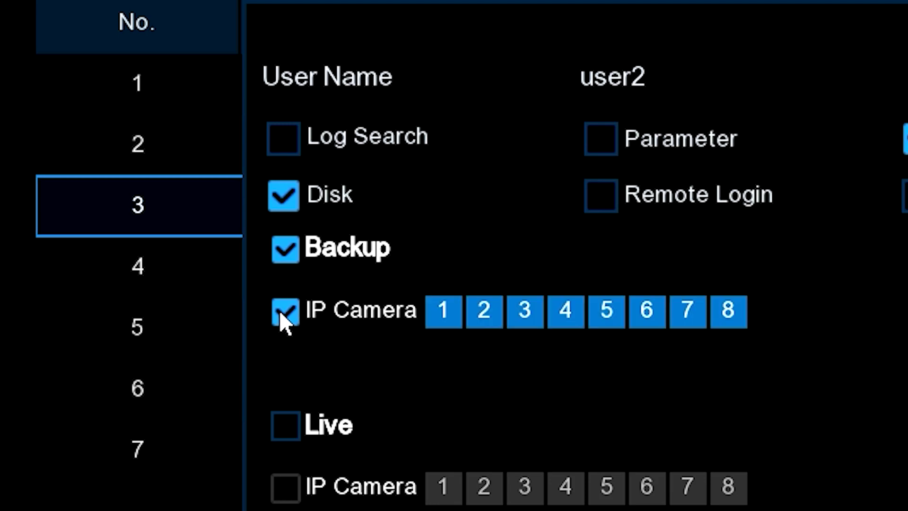
{"action": "left_click", "coordinate": [285, 316]}
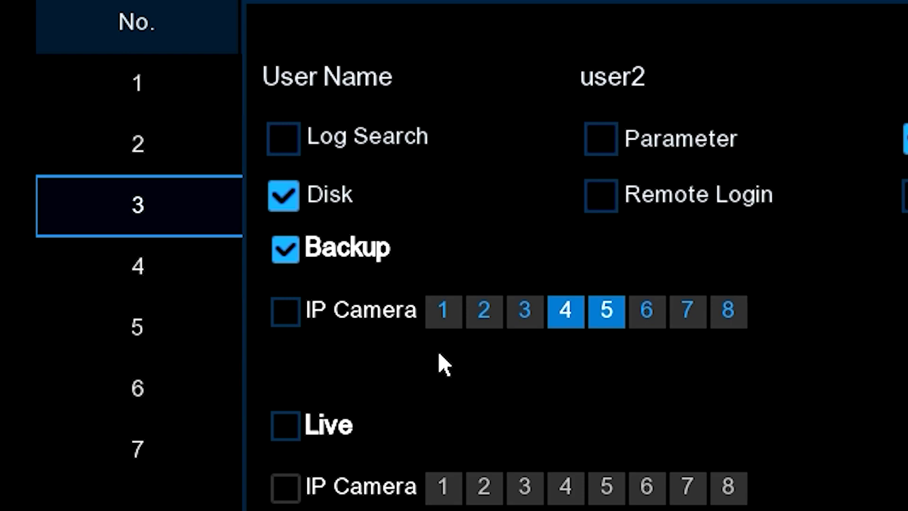
Grant user2 Live access restricted to camera 2, then grant the Playback permission.
{"action": "left_click", "coordinate": [295, 262]}
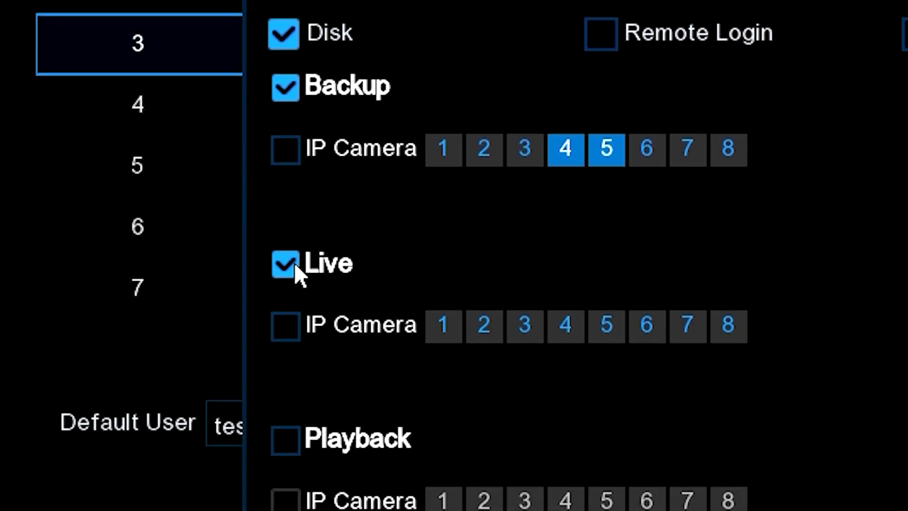
{"action": "left_click", "coordinate": [294, 335]}
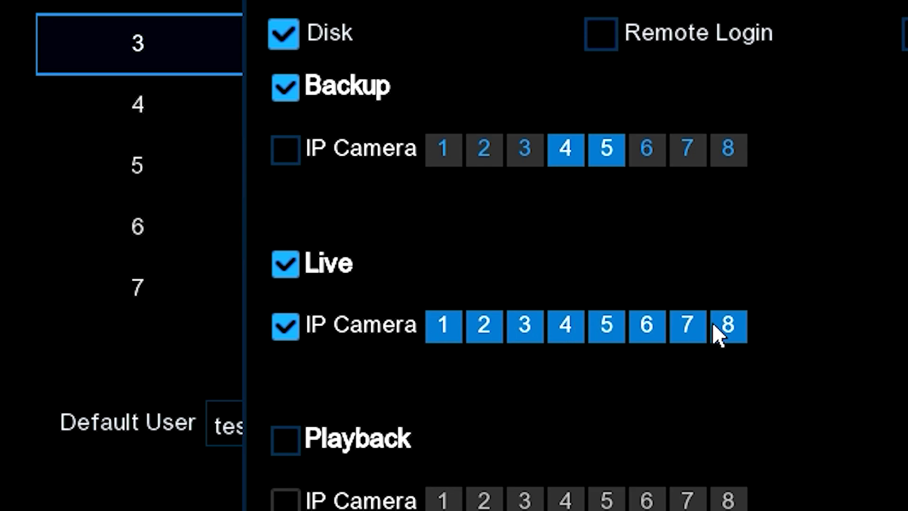
{"action": "left_click", "coordinate": [286, 334]}
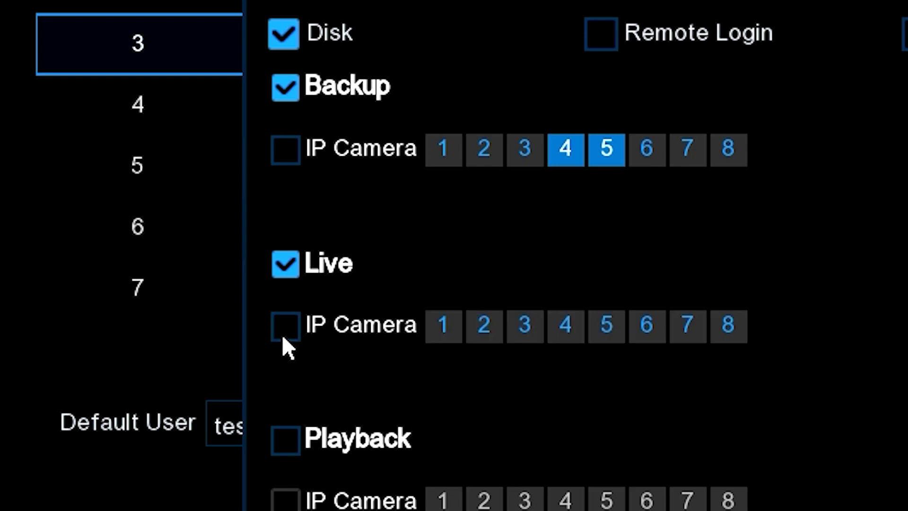
{"action": "left_click", "coordinate": [490, 328]}
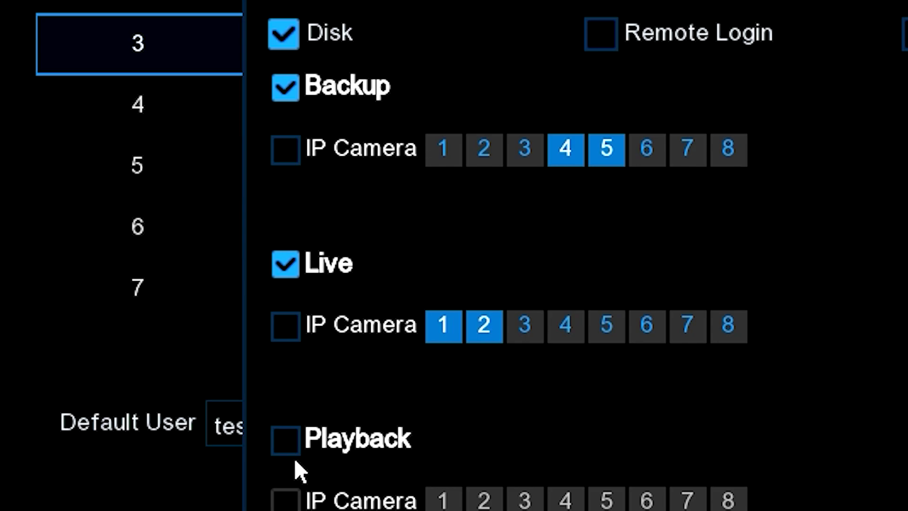
{"action": "left_click", "coordinate": [288, 440]}
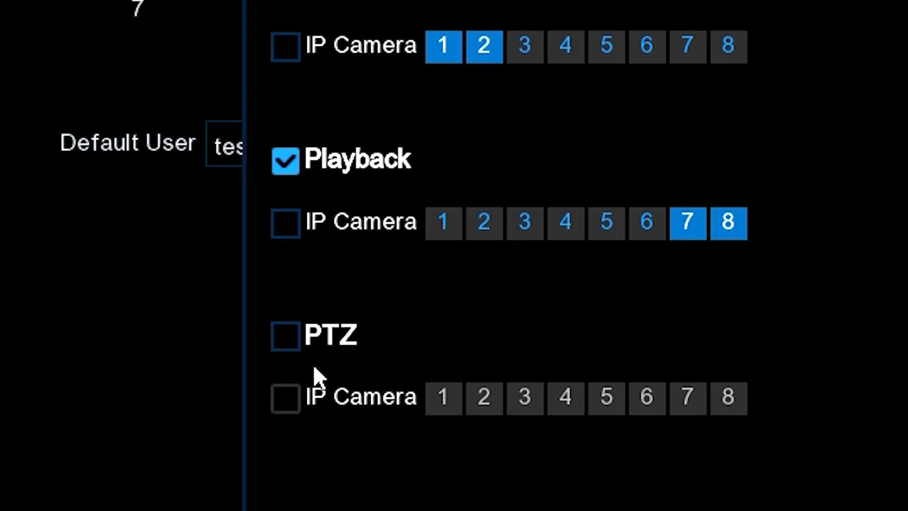
Grant user2 PTZ control, clearing all cameras and adding camera 6.
{"action": "left_click", "coordinate": [289, 352]}
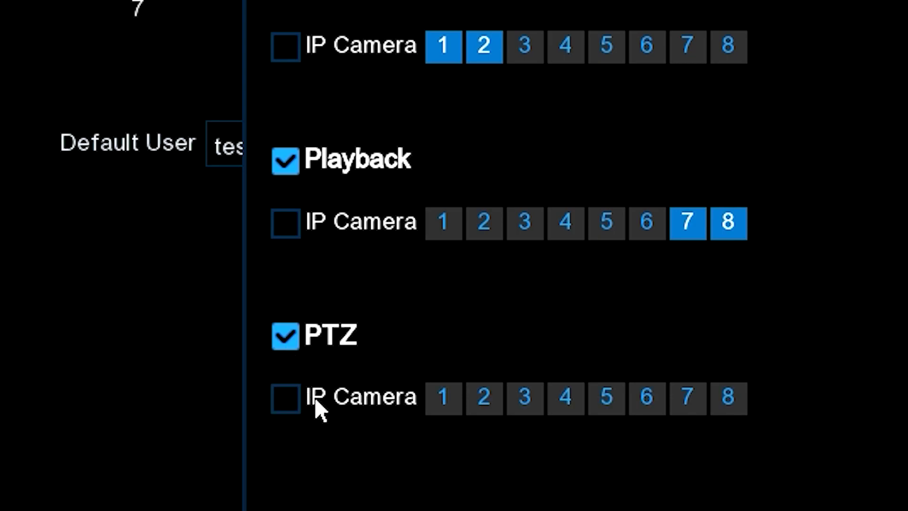
{"action": "left_click", "coordinate": [286, 400]}
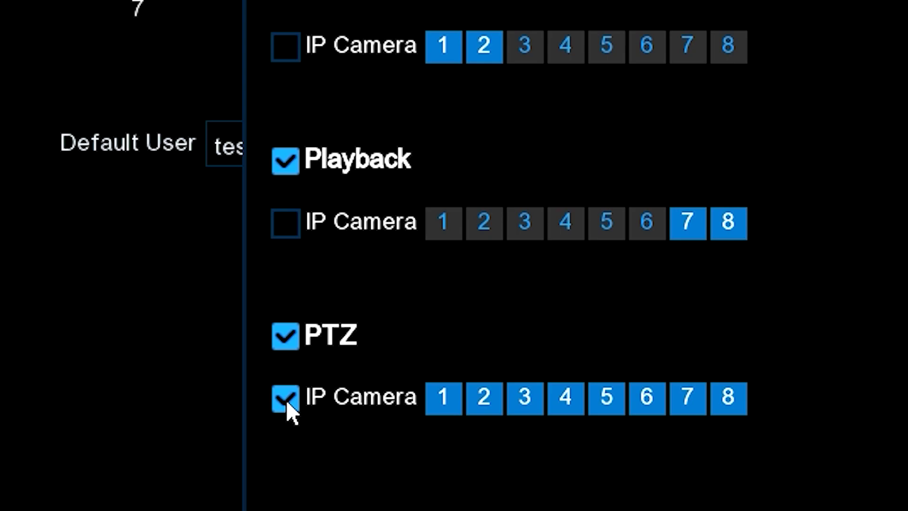
{"action": "left_click", "coordinate": [287, 402]}
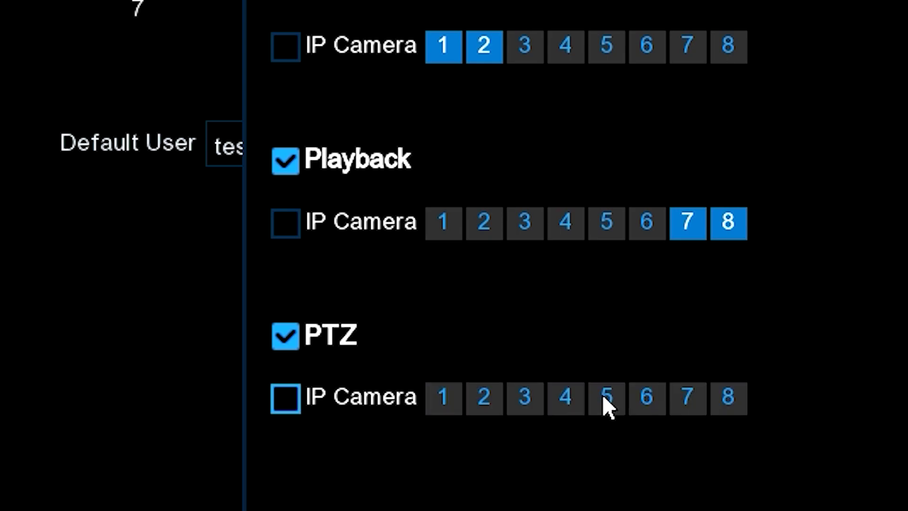
{"action": "left_click", "coordinate": [638, 400]}
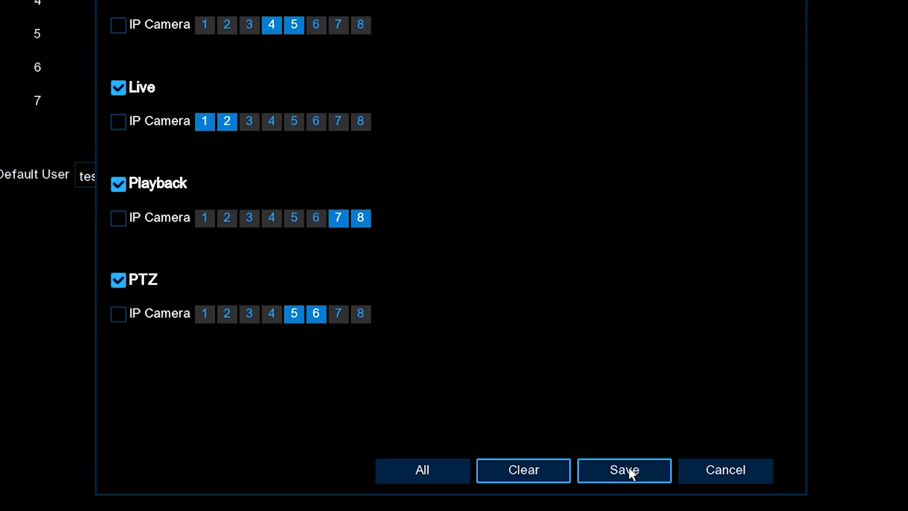
Save user2's permissions, apply the Multi-User settings, and dismiss both notices.
{"action": "left_click", "coordinate": [628, 467]}
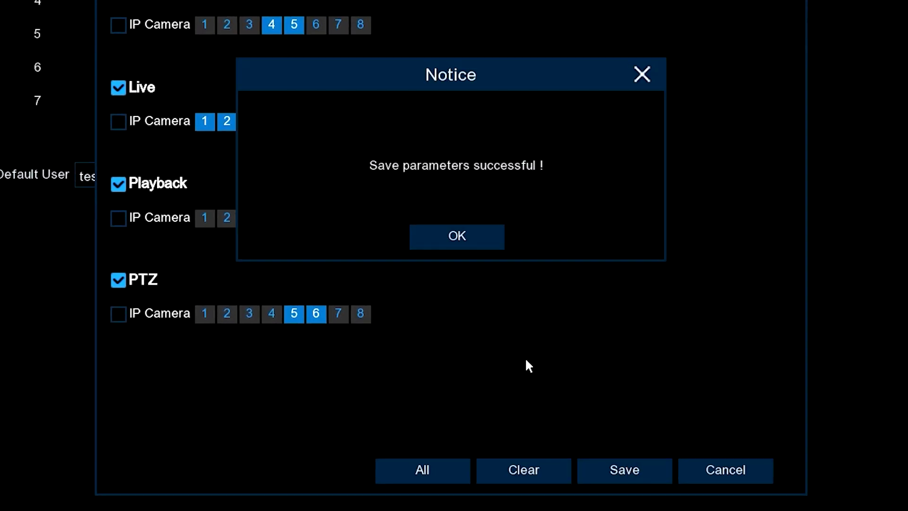
{"action": "left_click", "coordinate": [477, 238]}
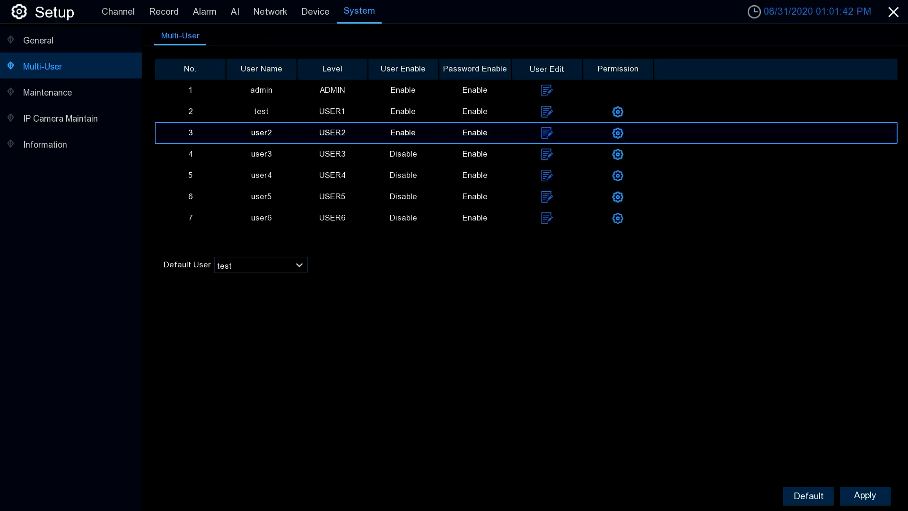
{"action": "left_click", "coordinate": [873, 496]}
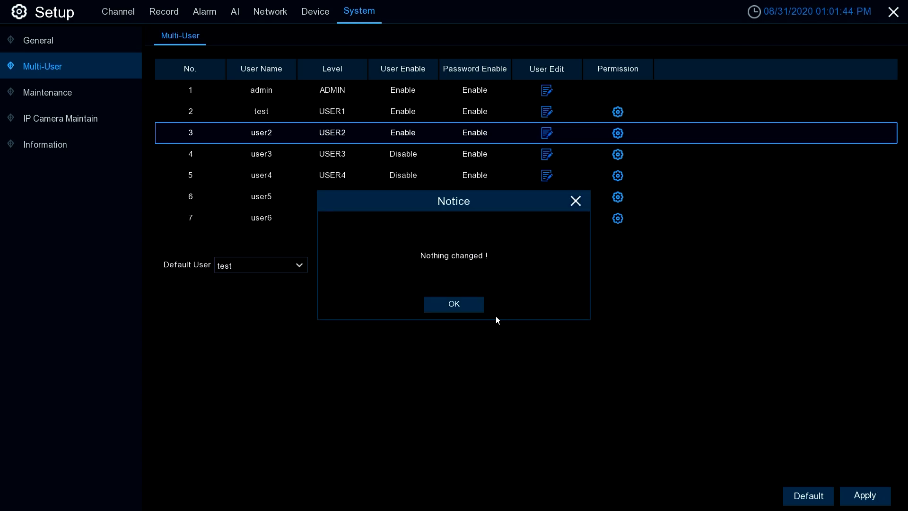
{"action": "left_click", "coordinate": [463, 303]}
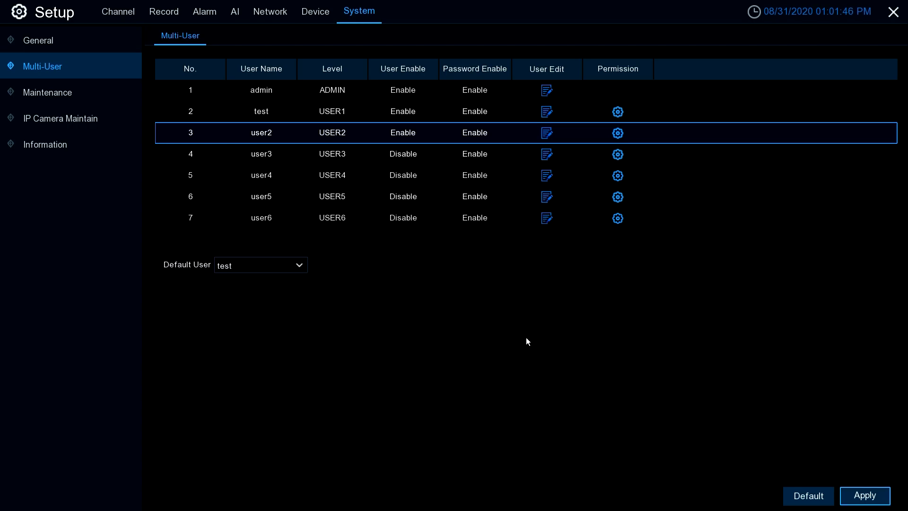